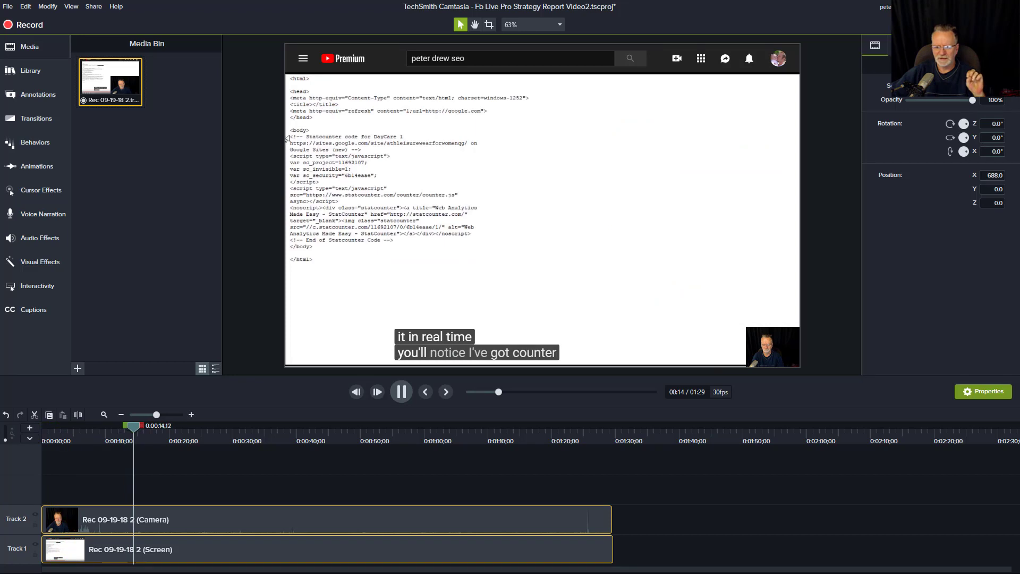
Step: Cut about the first 17 seconds from both recording tracks and trim their ends to a total of about 1:01
left_click(293, 139)
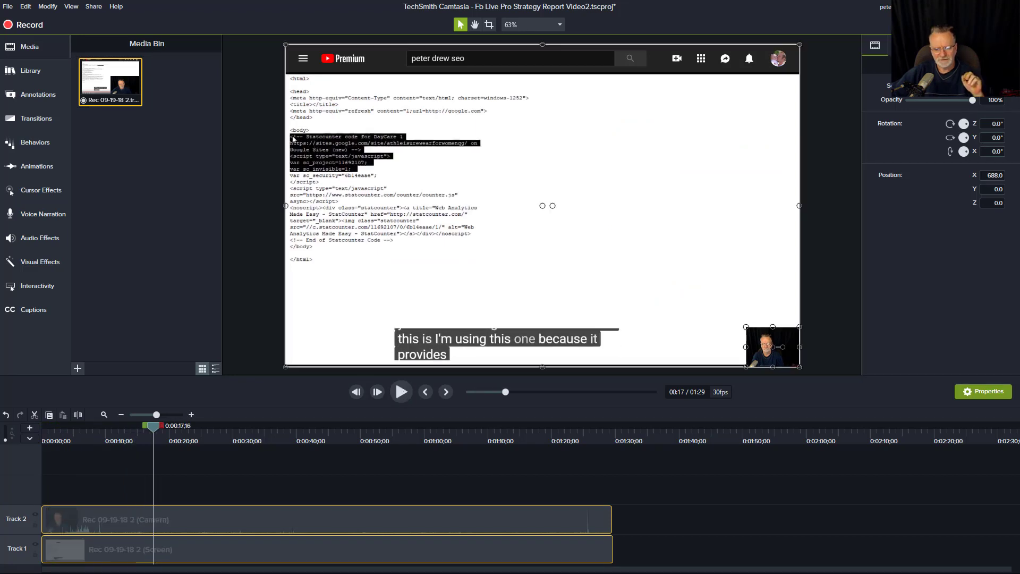
left_click_drag(144, 425, 43, 425)
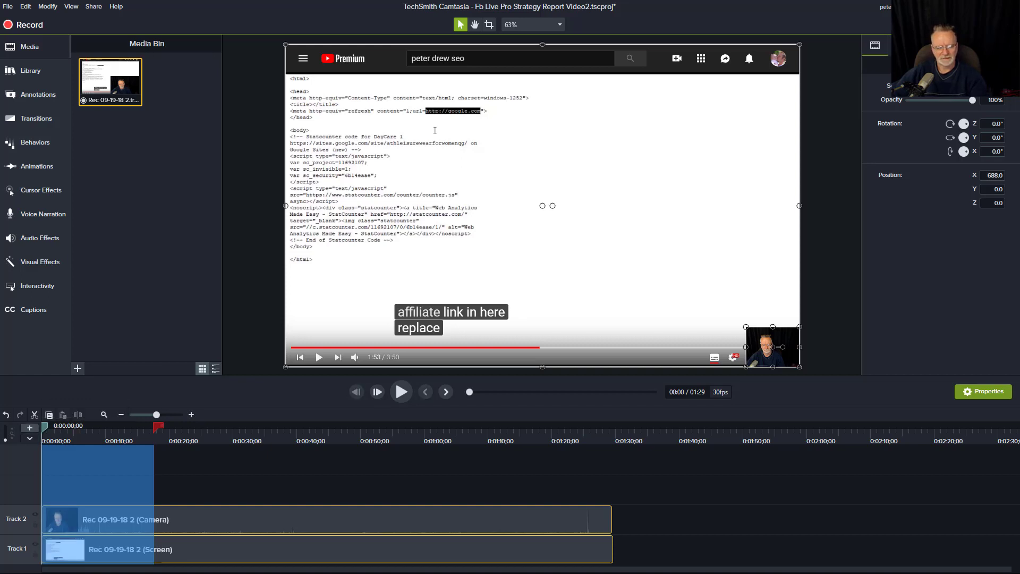
key("Delete")
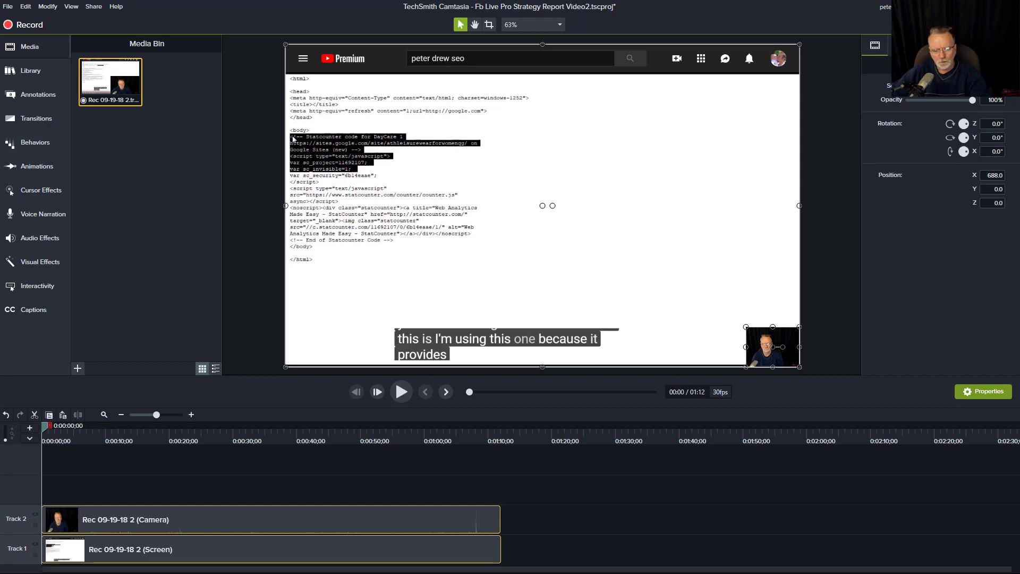
left_click_drag(45, 426, 501, 426)
key("Delete")
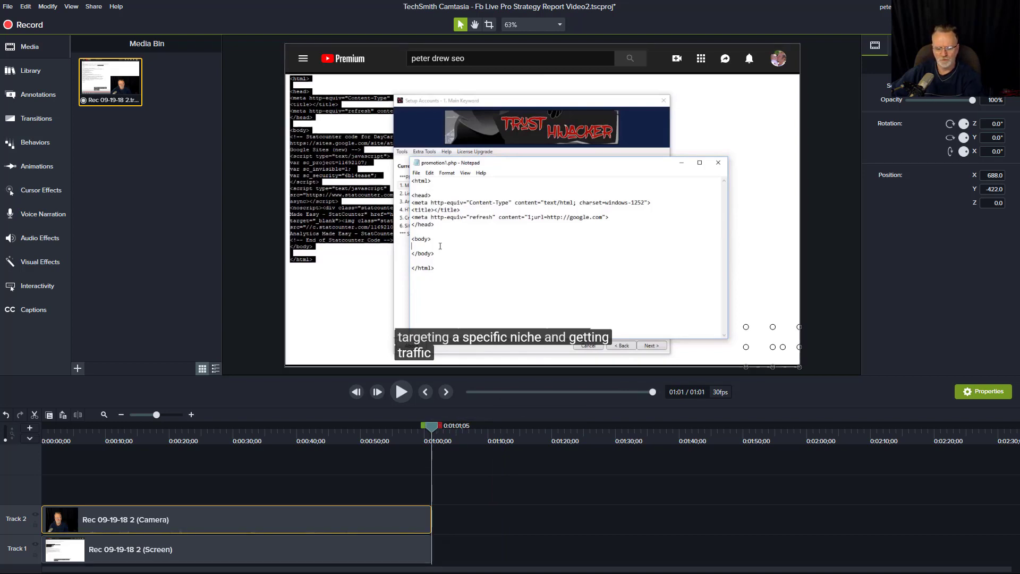
Step: Make the project canvas square by setting its height to 1536 to match the 1536 width
left_click(236, 549)
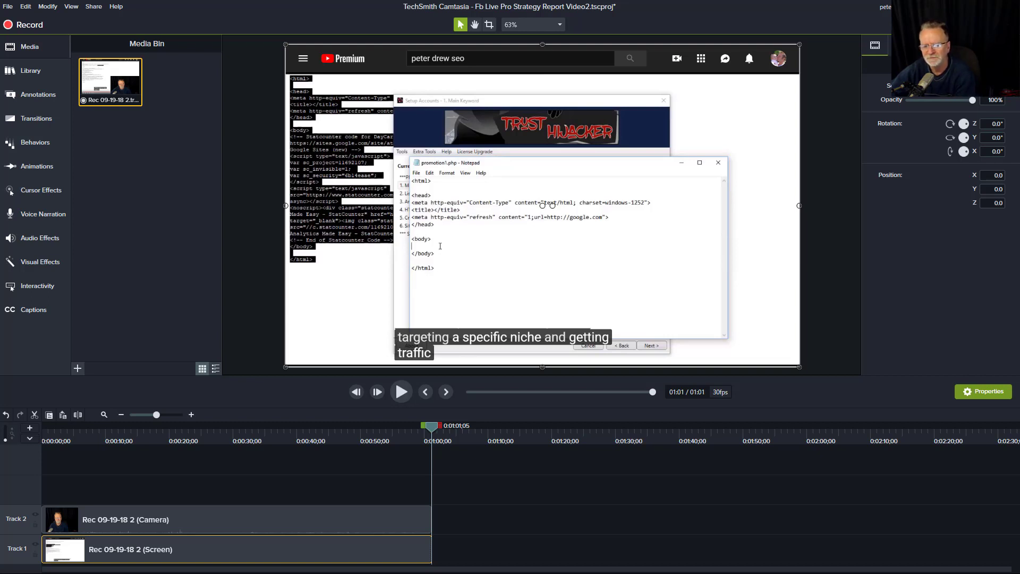
right_click(538, 264)
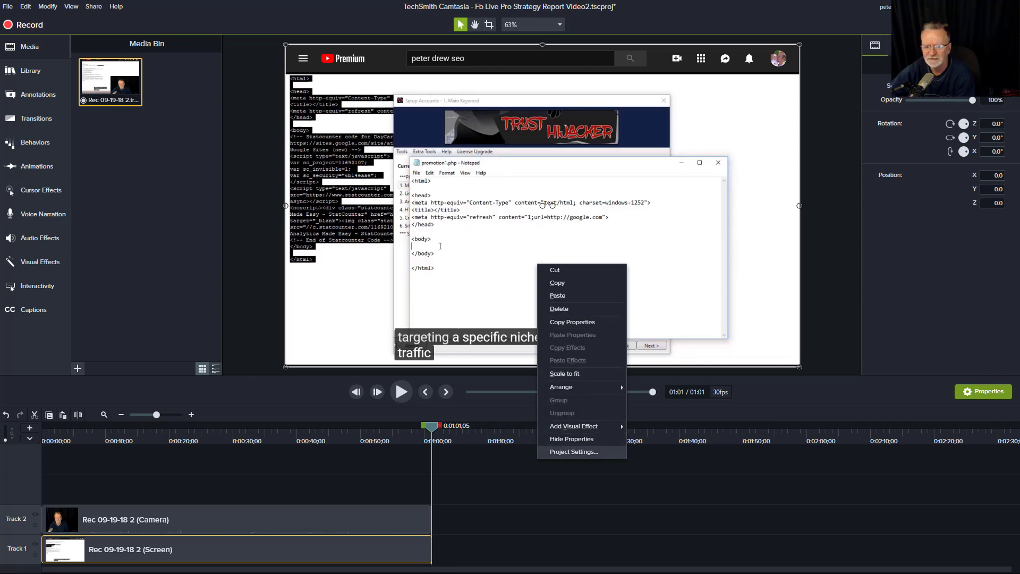
left_click(573, 451)
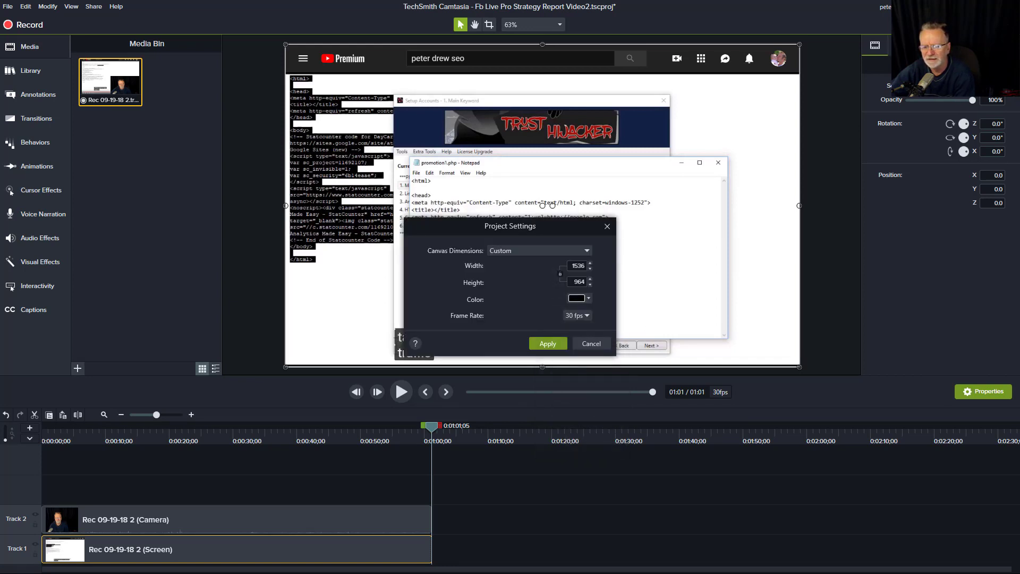
double_click(578, 266)
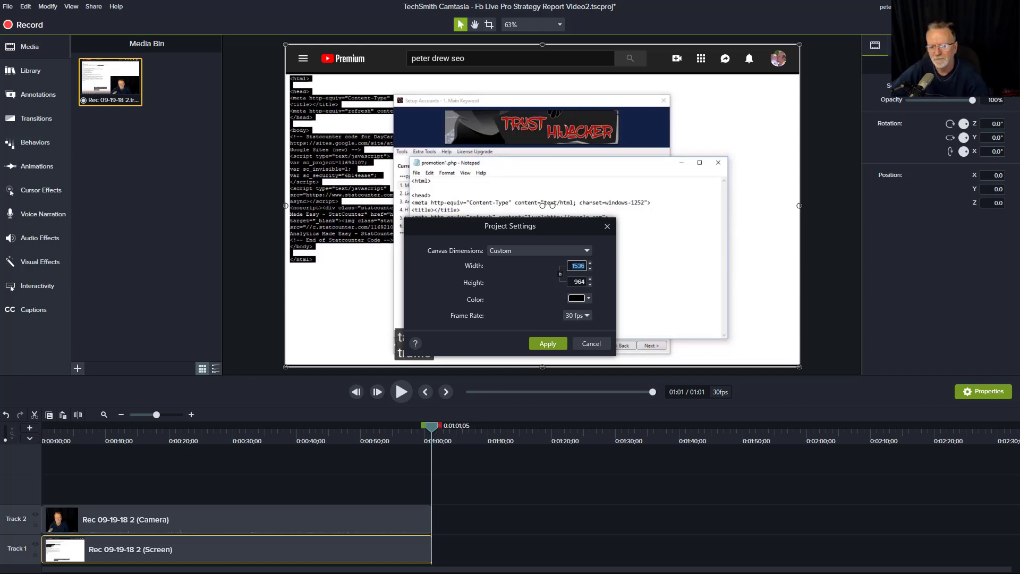
key("Tab")
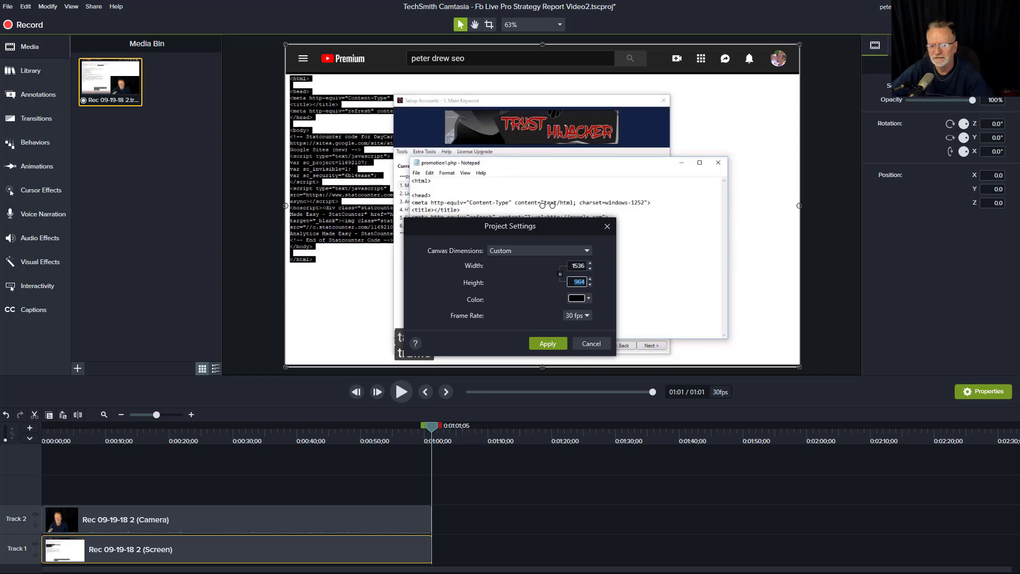
type("1536")
left_click(547, 343)
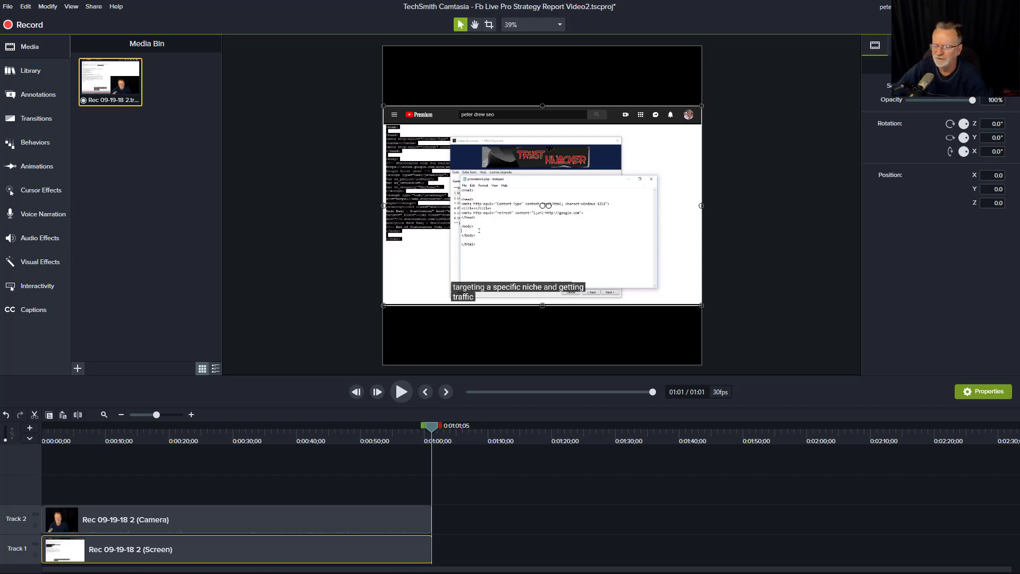
Step: Import FbheaderVideo.png and VideoBottom2.png from the Strategy Report Video images folder into the media bin
left_click_drag(1019, 219, 572, 191)
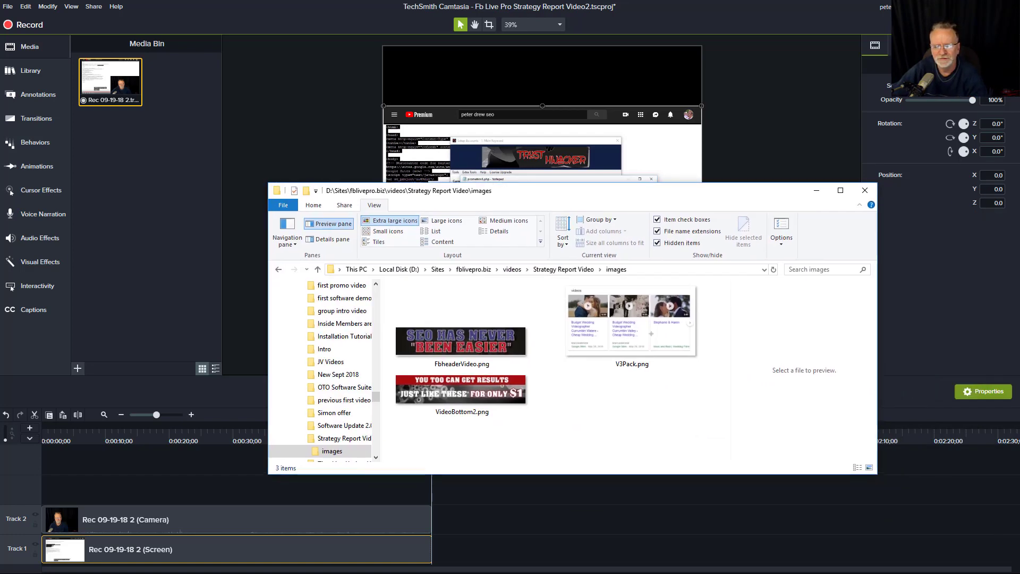
left_click(462, 341)
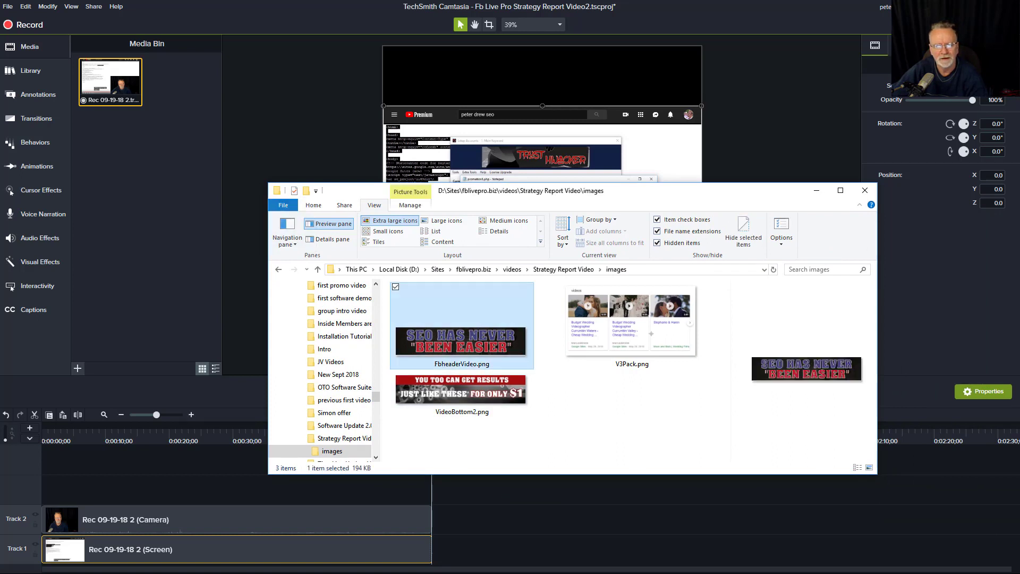
left_click_drag(462, 341, 182, 82)
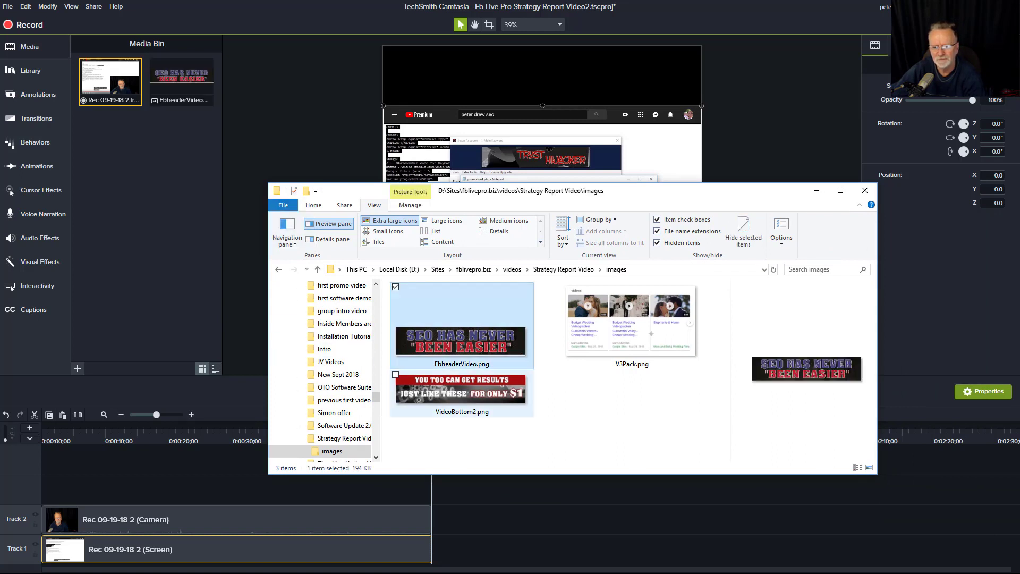
left_click(461, 394)
left_click_drag(461, 394, 110, 135)
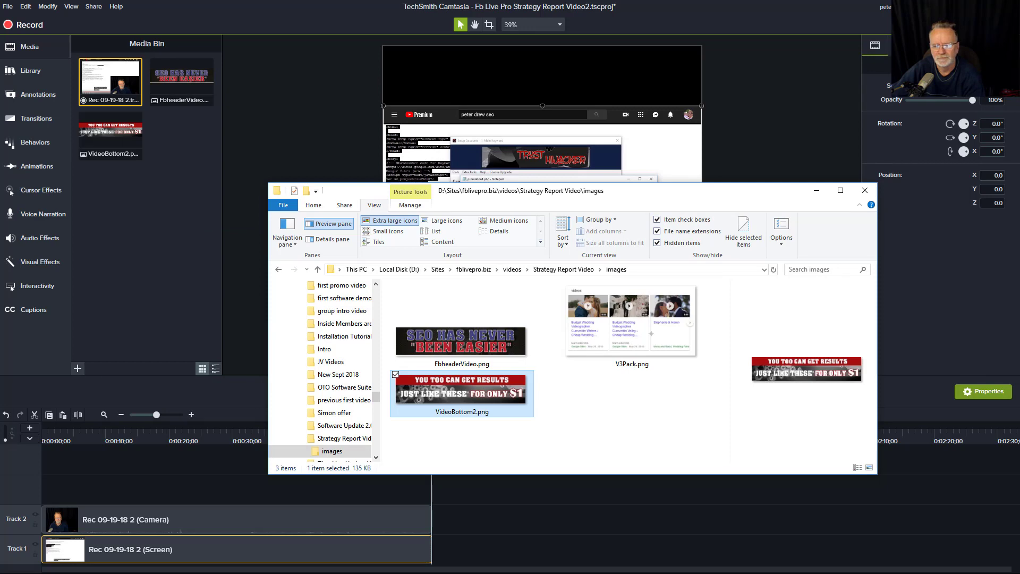
left_click_drag(573, 190, 1019, 284)
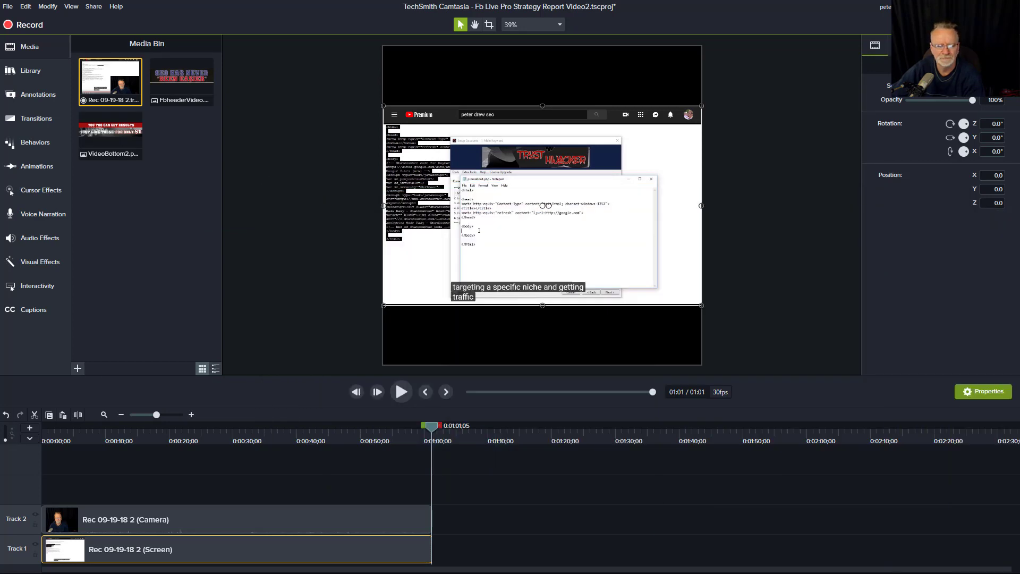
Step: Add VideoBottom2 on a new track for the full video length and fit it centred in the black band below the recording
left_click_drag(111, 136, 431, 490)
left_click_drag(431, 426, 327, 426)
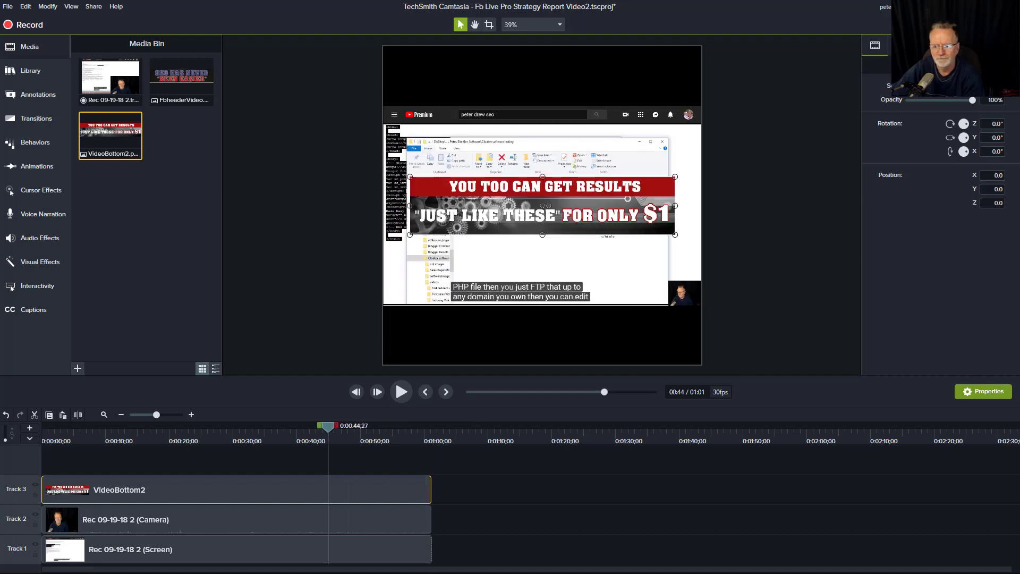
left_click_drag(542, 205, 569, 335)
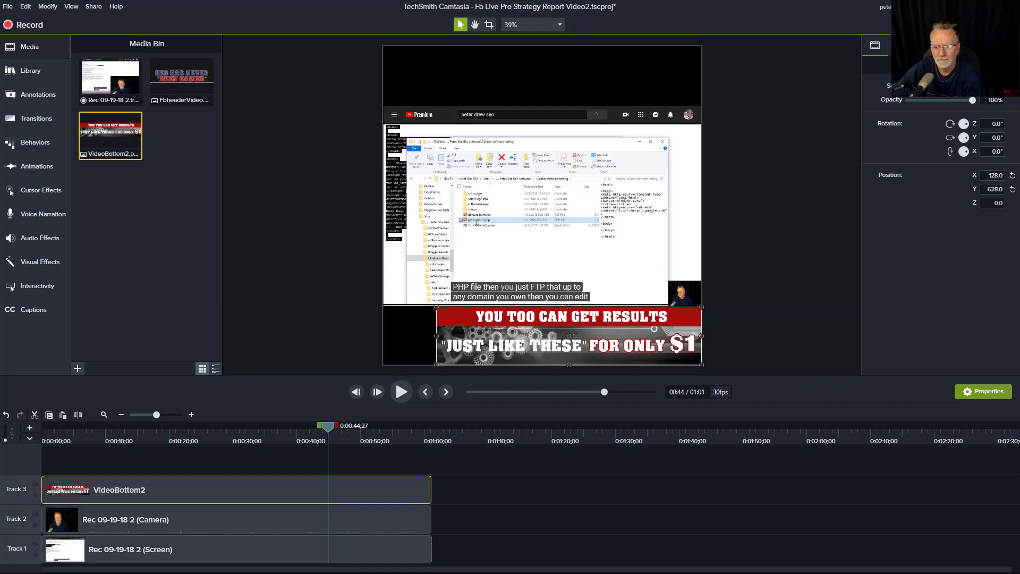
left_click_drag(437, 307, 383, 295)
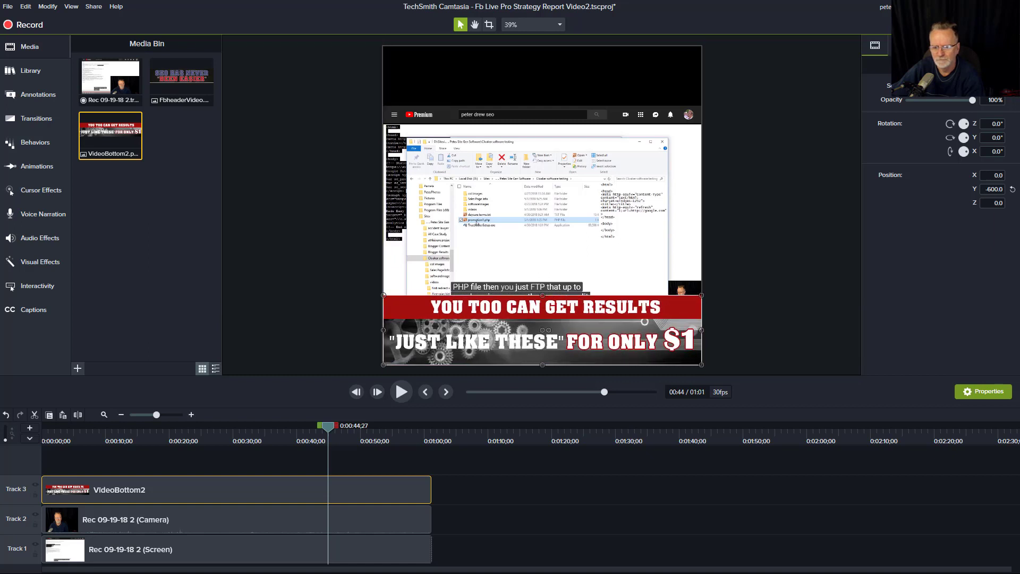
left_click_drag(542, 295, 542, 306)
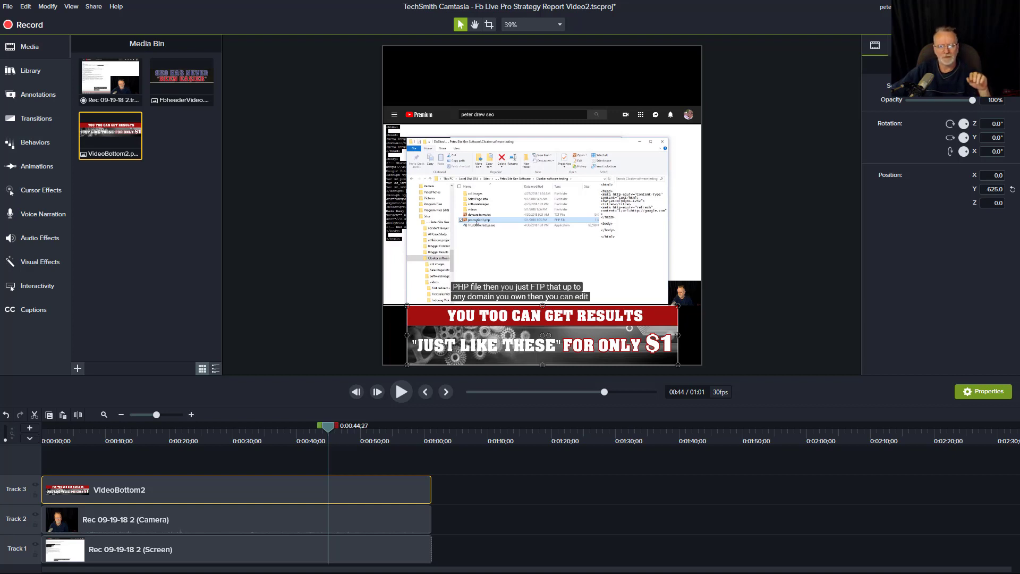
Step: Add FbheaderVideo on a new track for the full video length and fit it in the black band above the recording
left_click_drag(181, 79, 58, 461)
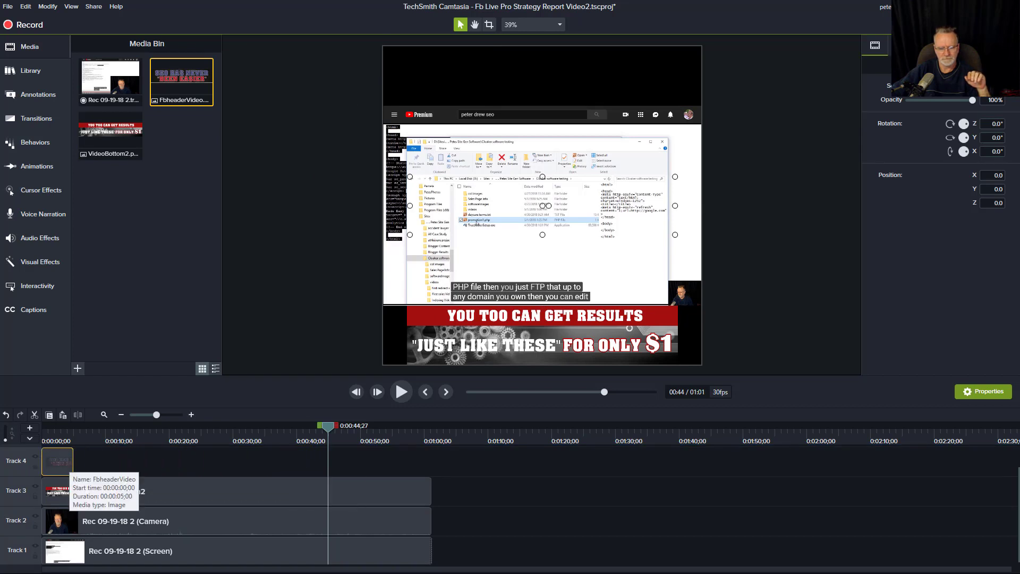
left_click_drag(73, 461, 431, 461)
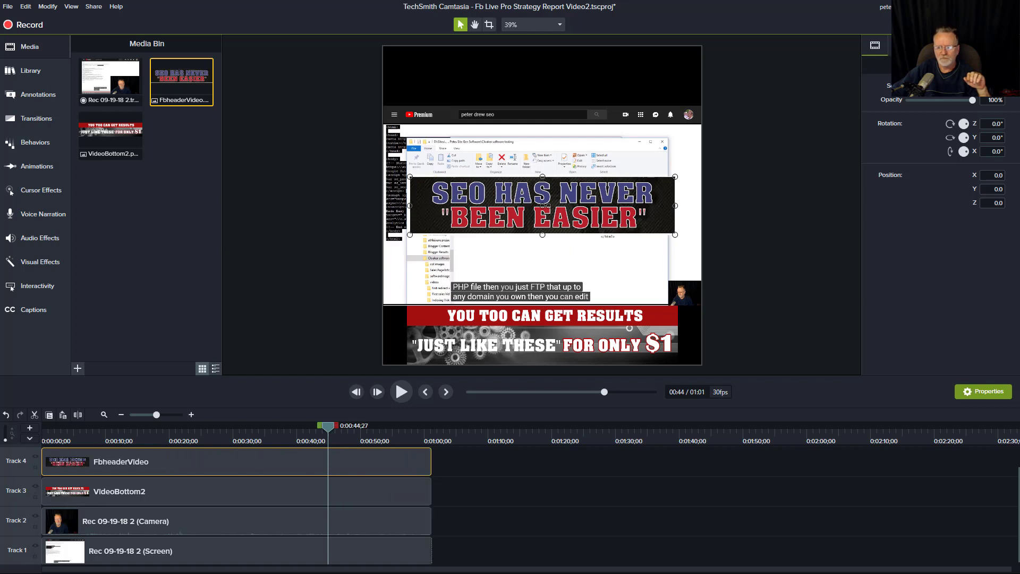
left_click_drag(546, 206, 557, 75)
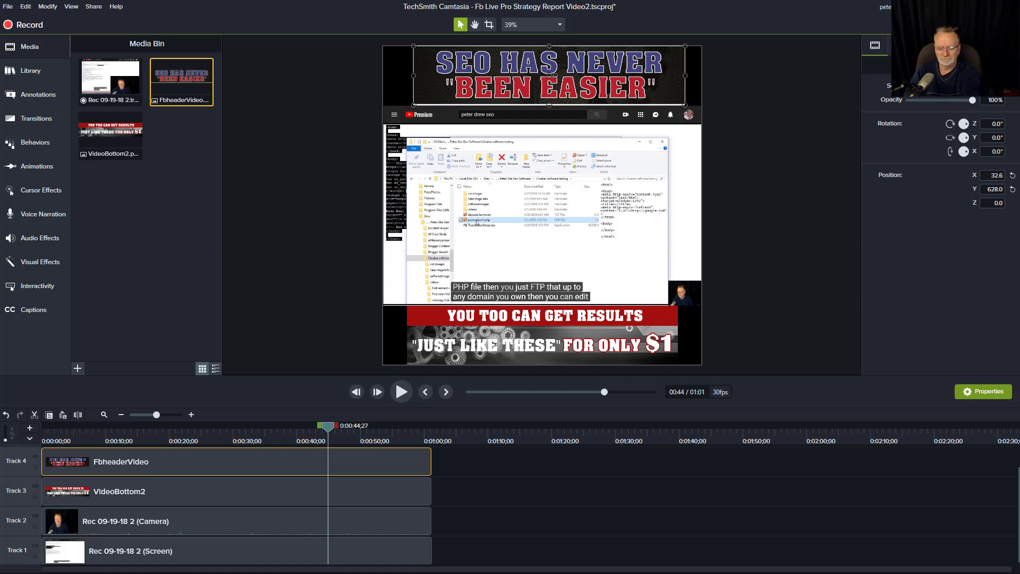
Step: Add a white text rectangle callout on a new track, running from the start to the end of the video
left_click(170, 431)
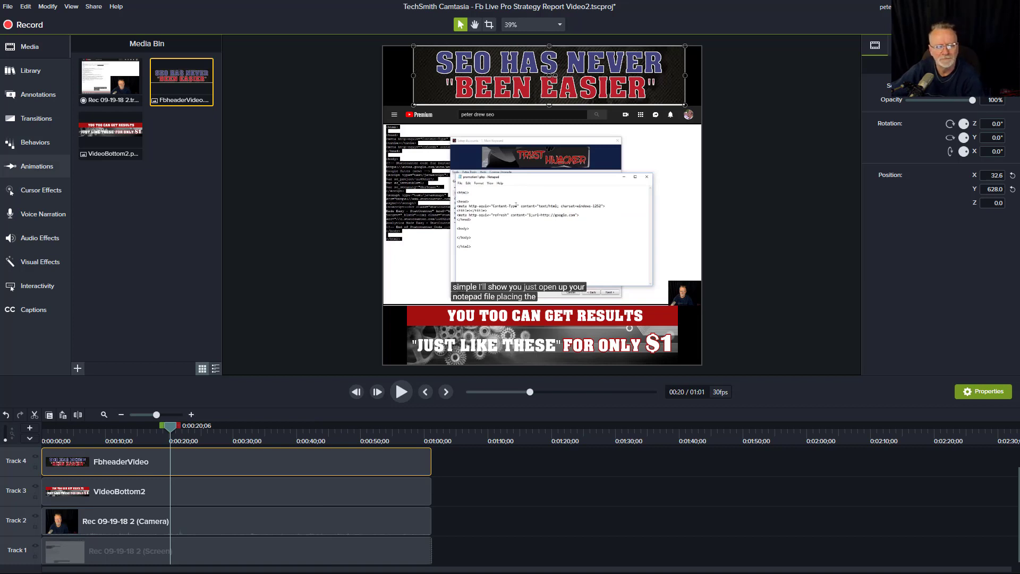
left_click(37, 94)
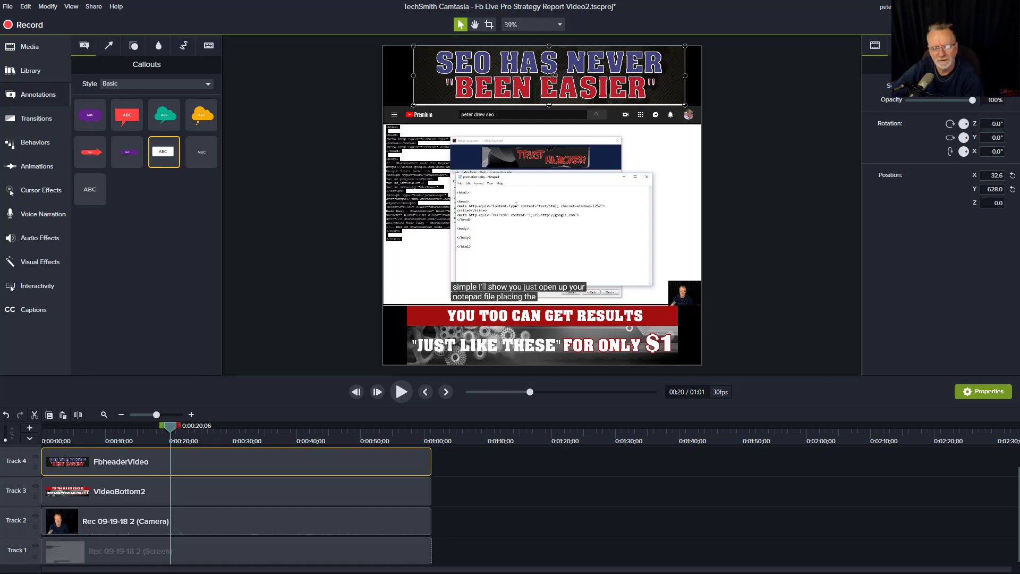
left_click_drag(164, 152, 548, 206)
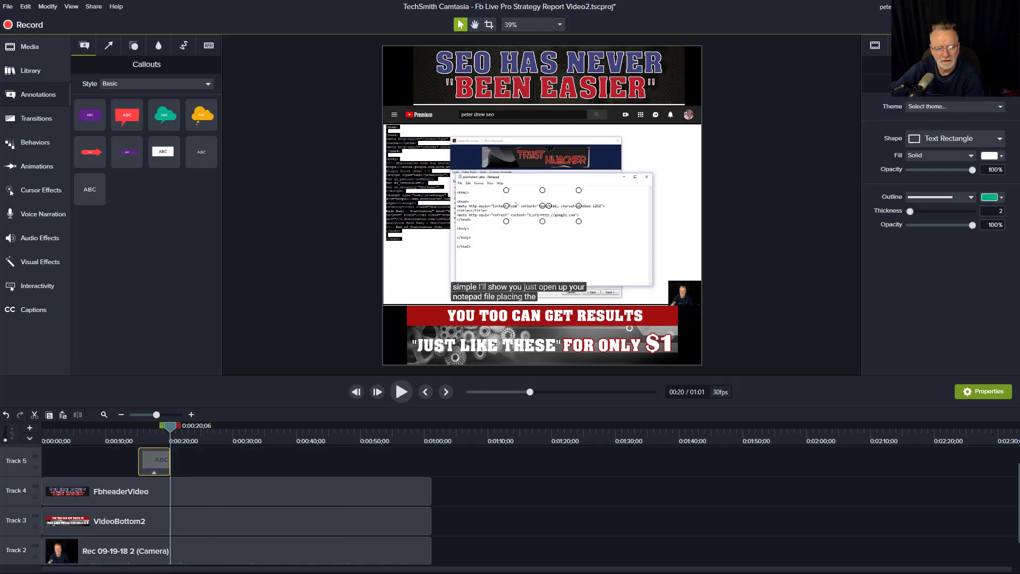
left_click_drag(160, 462, 63, 462)
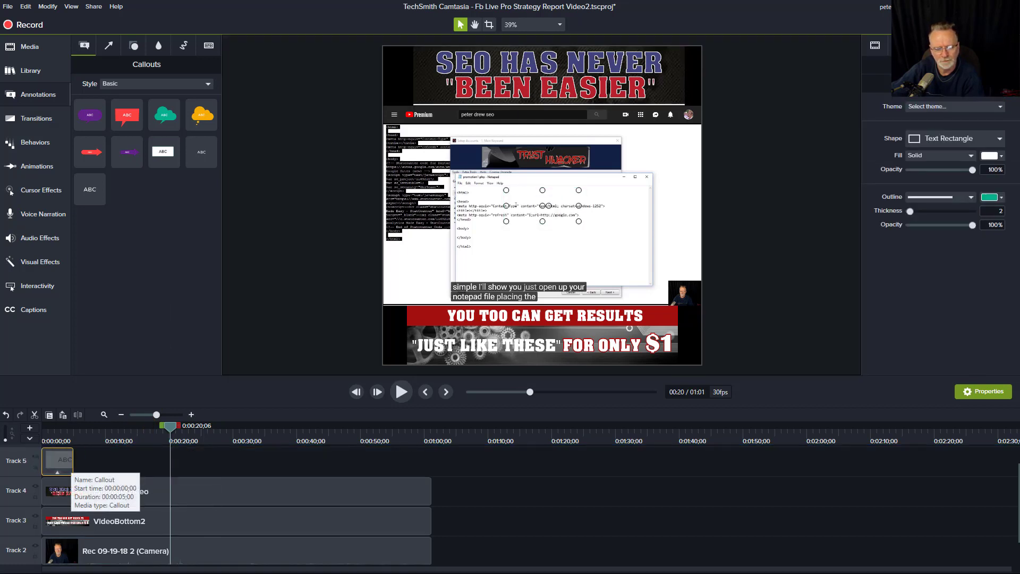
left_click_drag(72, 463, 431, 462)
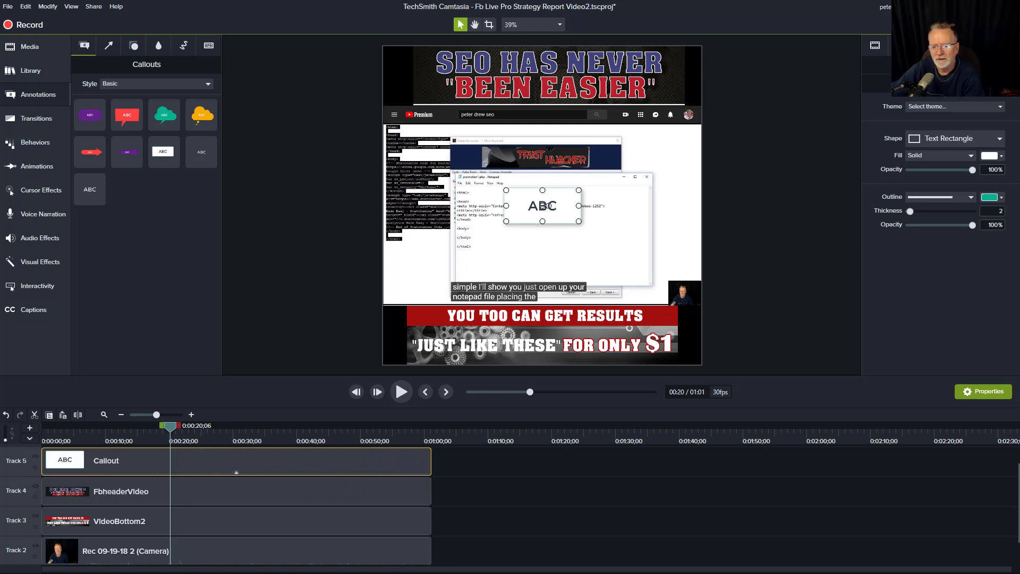
Step: Reshape the callout into a thin full-width strip along the canvas's bottom edge and remove its ABC text
left_click_drag(542, 206, 384, 352)
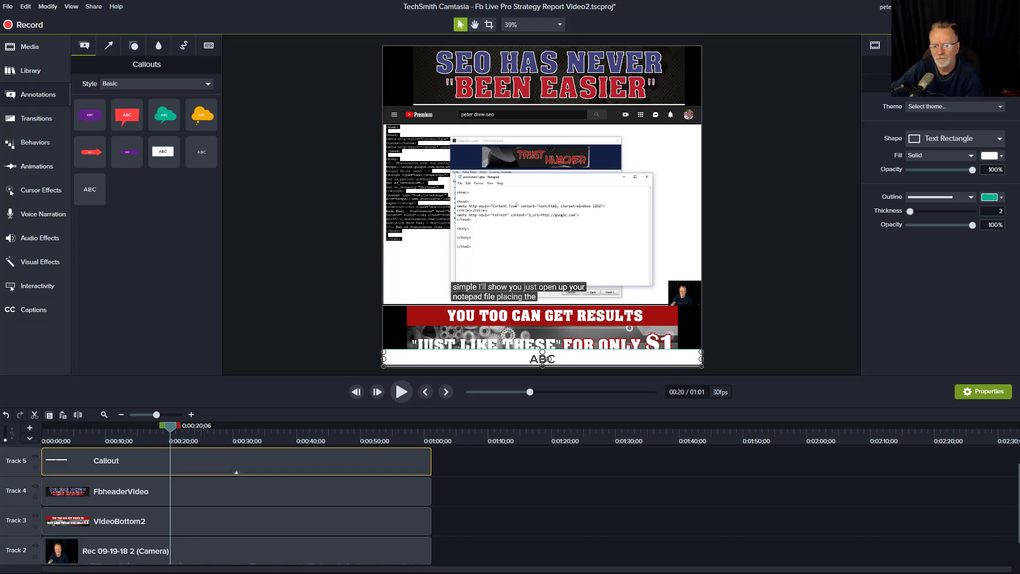
double_click(543, 359)
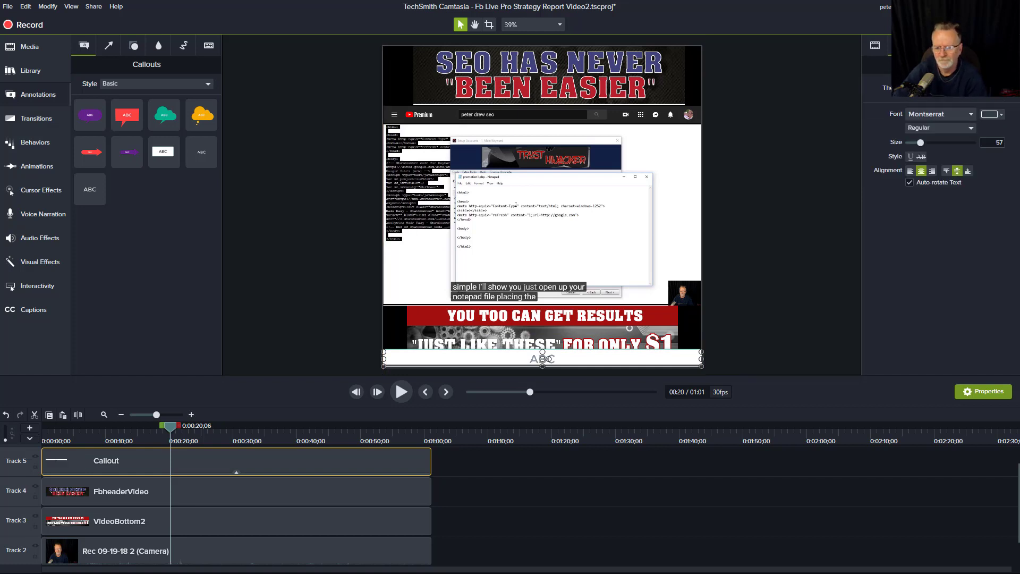
key("BackSpace")
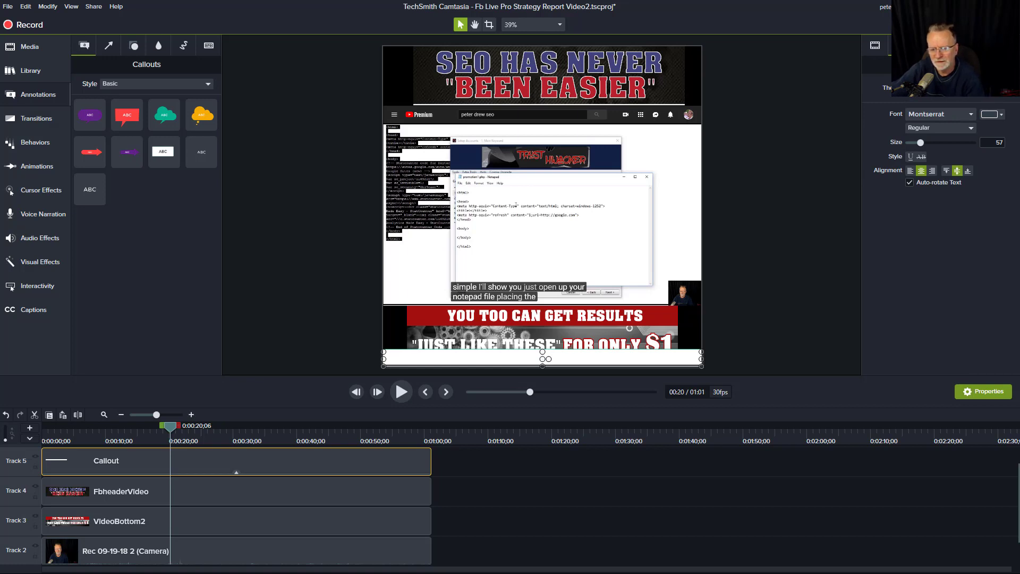
left_click_drag(543, 352, 543, 357)
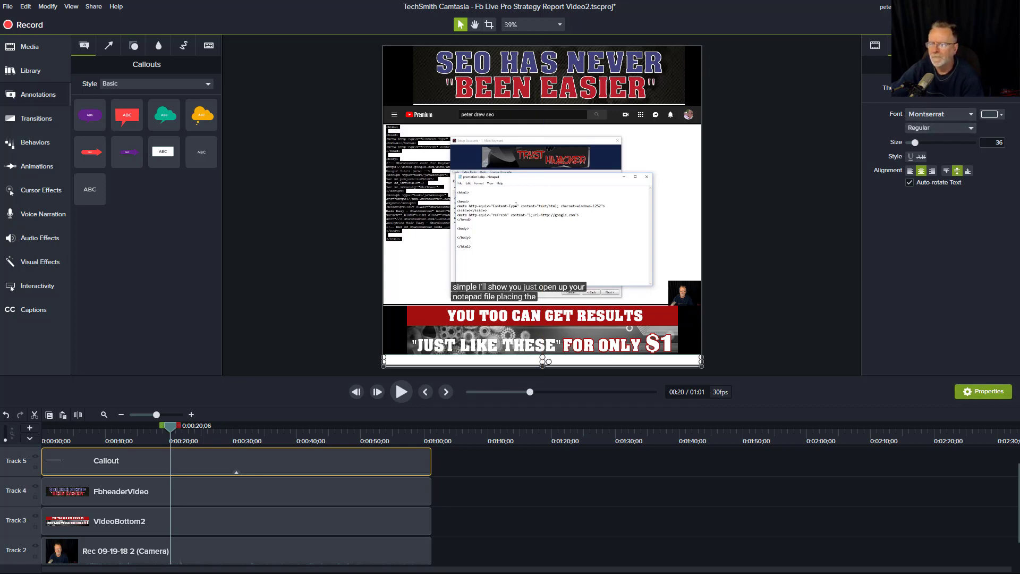
Step: Change the callout strip's solid fill colour to bright red
left_click(926, 45)
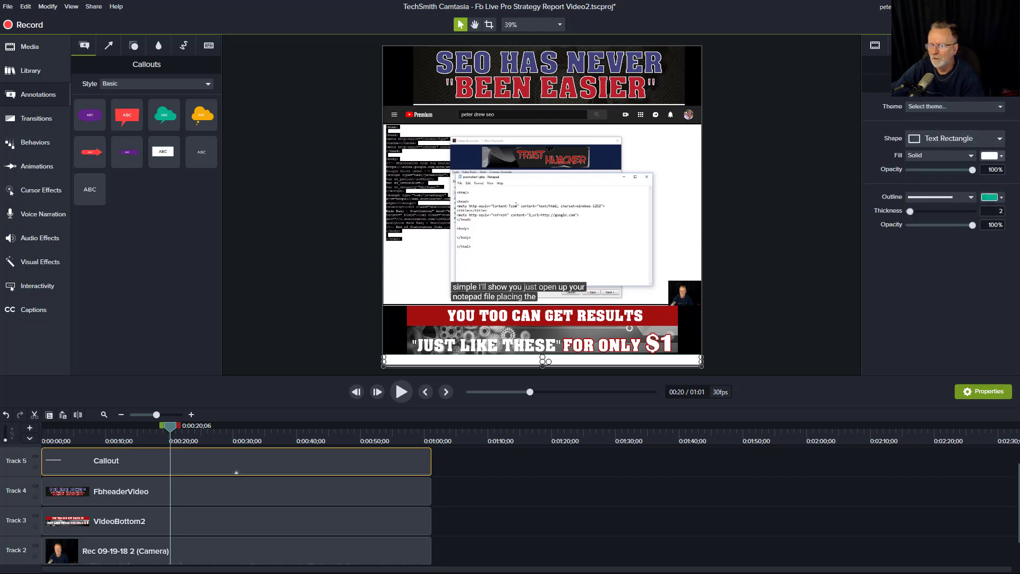
left_click(992, 155)
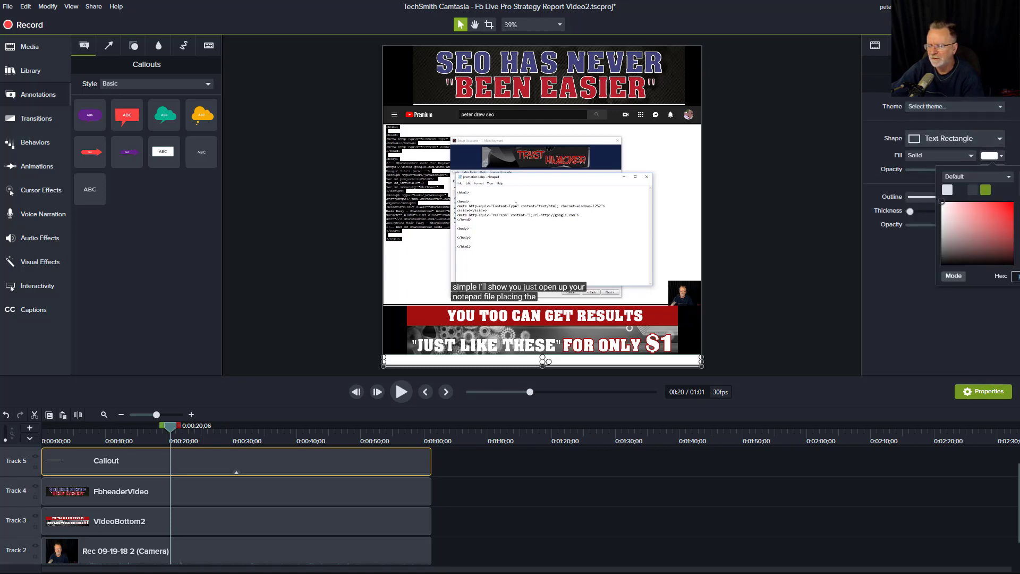
left_click(1010, 202)
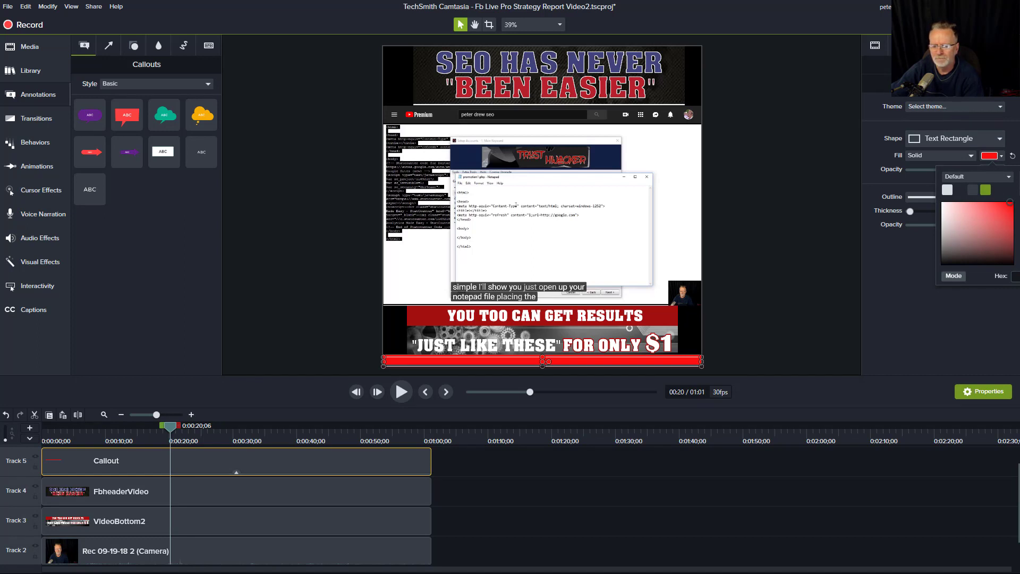
key("Escape")
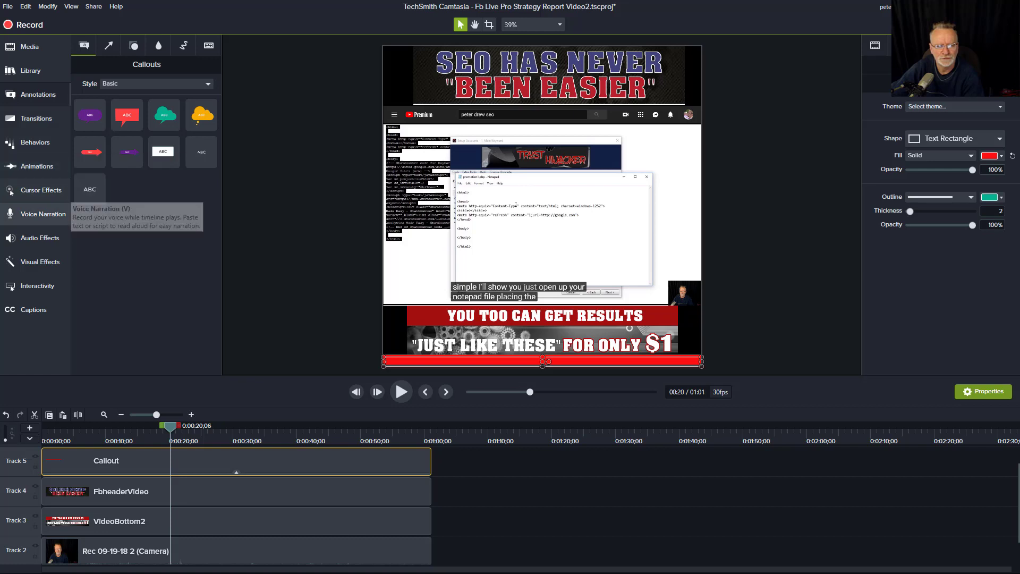
Step: Apply a Slide right transition over the full length of the red callout and play the video from the start to check it
left_click(36, 118)
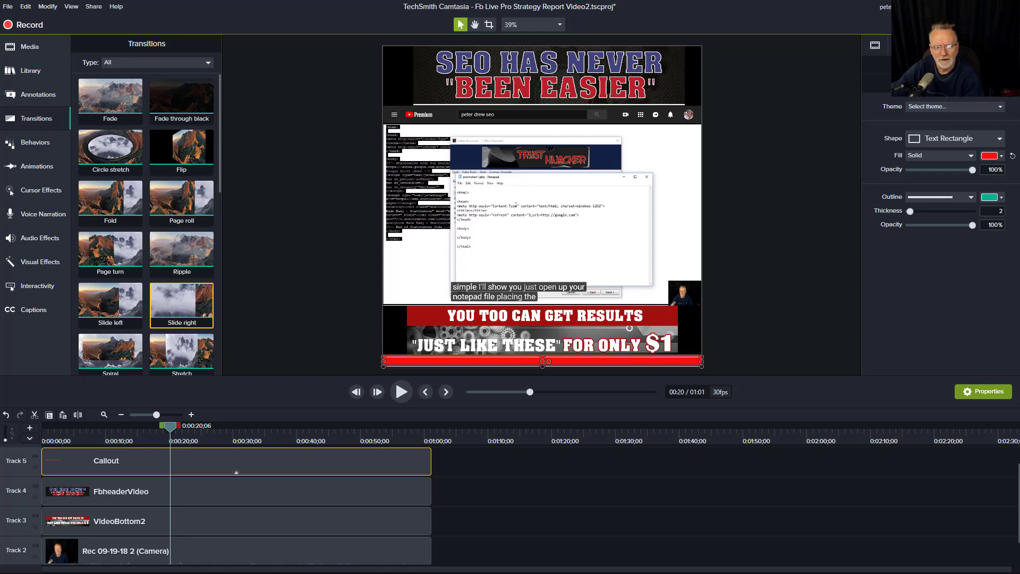
left_click_drag(182, 305, 425, 460)
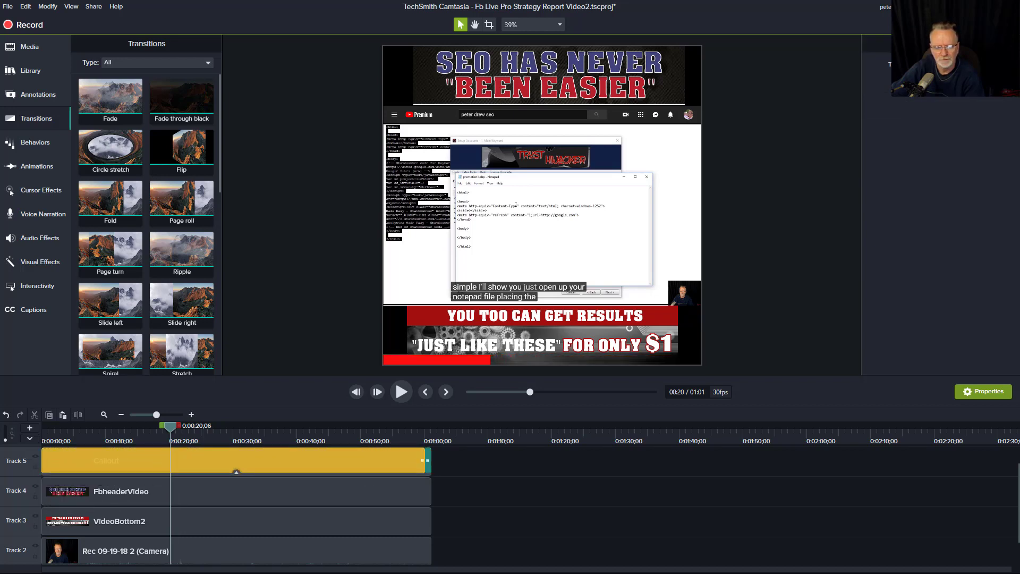
left_click_drag(170, 426, 42, 427)
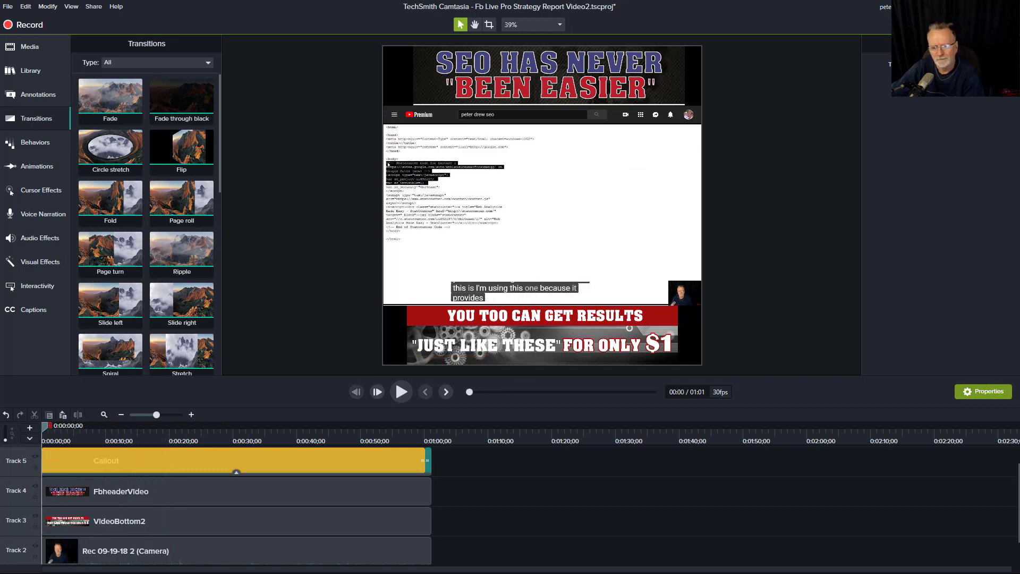
key("space")
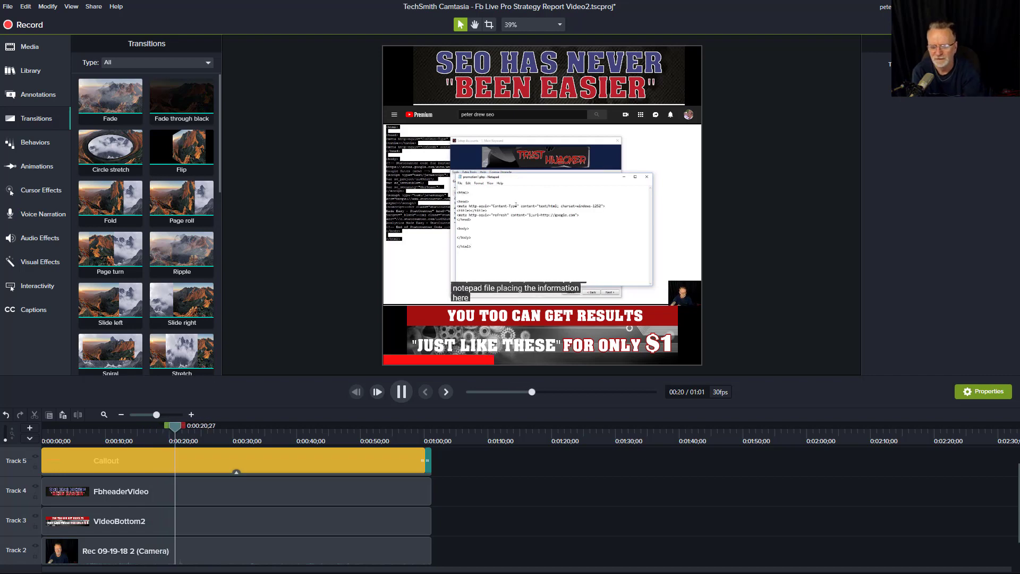
key("space")
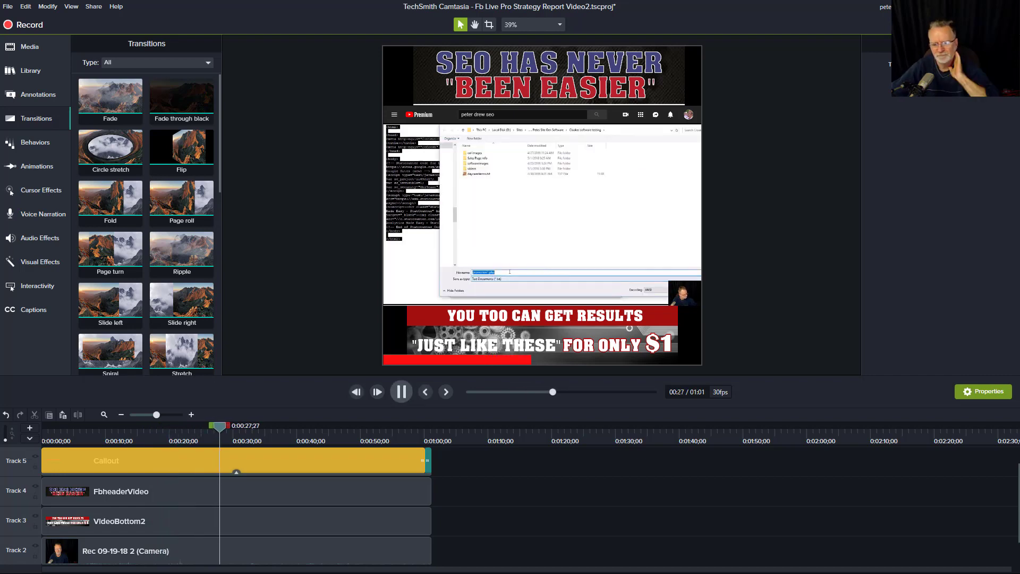
key("space")
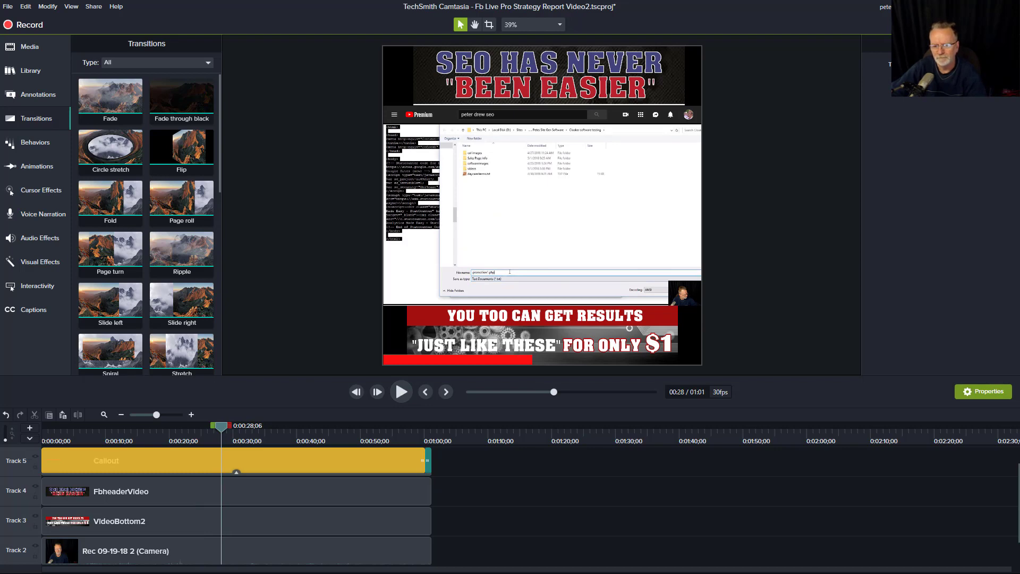
Step: Raise the top edge of the red callout strip slightly towards the footer banner
left_click(526, 360)
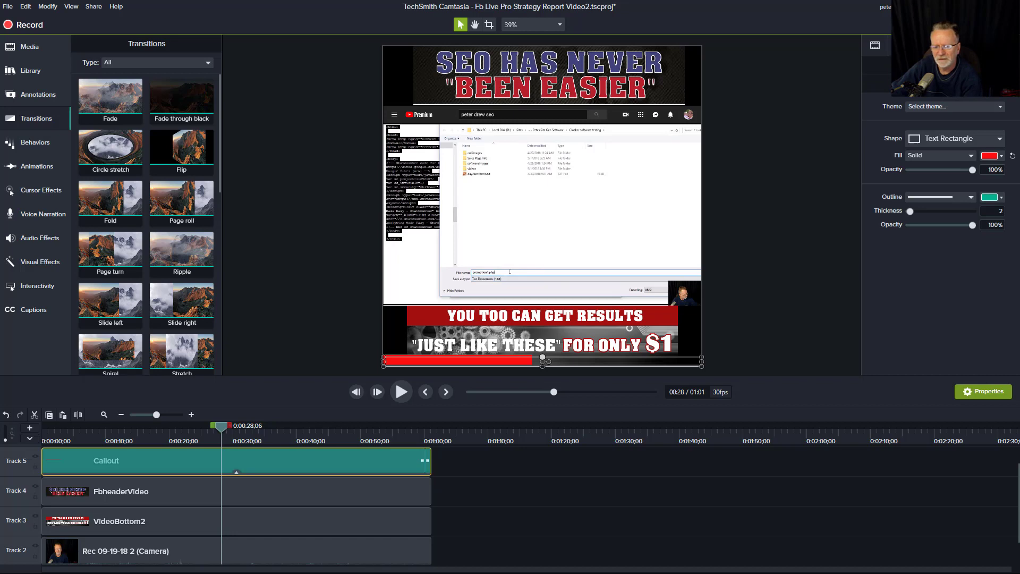
left_click_drag(543, 357, 542, 355)
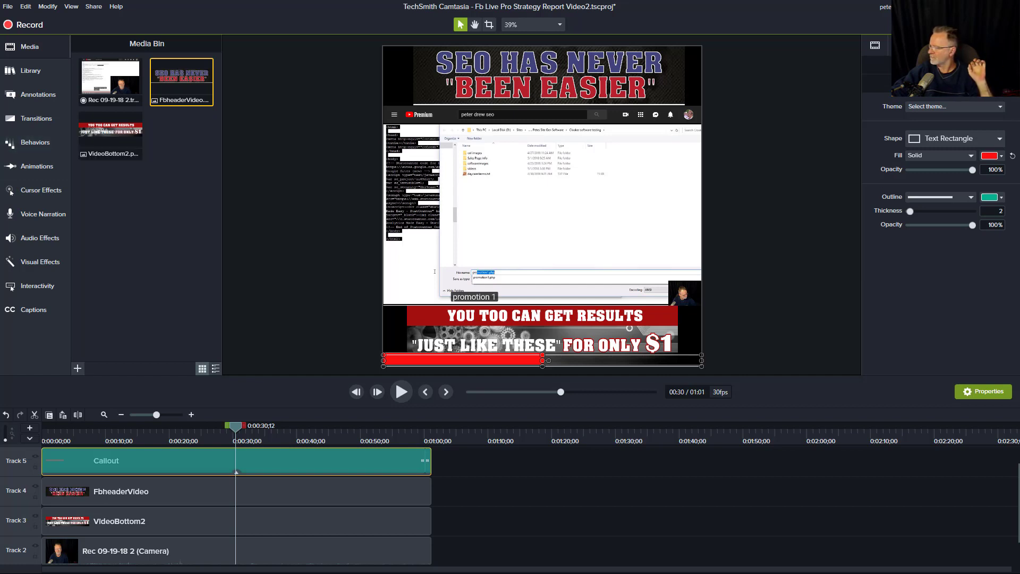
Step: Import V3Pack.png from the project's images folder and place it on a new track above the callout, around the 30-second mark
left_click_drag(1017, 303, 770, 253)
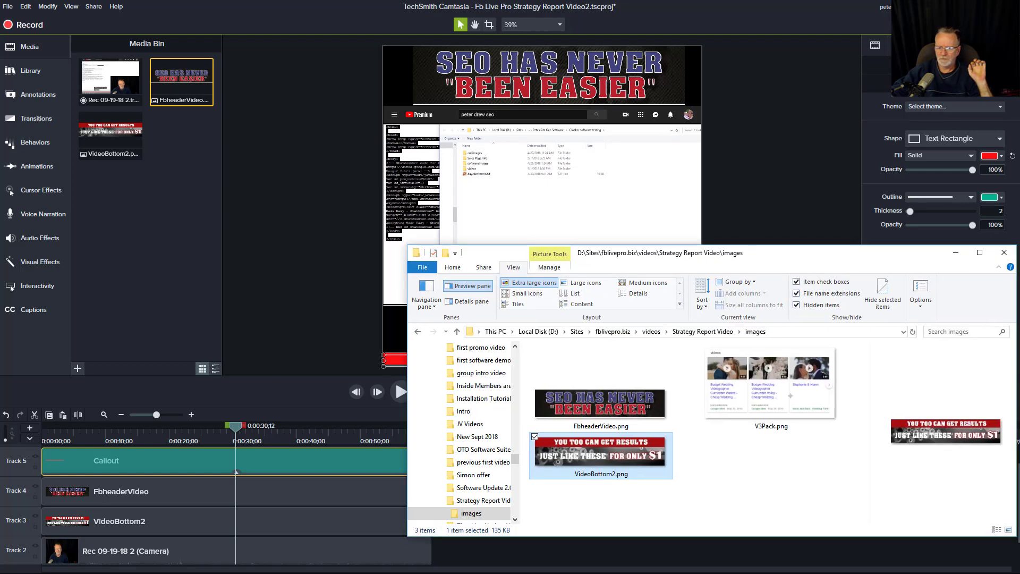
left_click(771, 386)
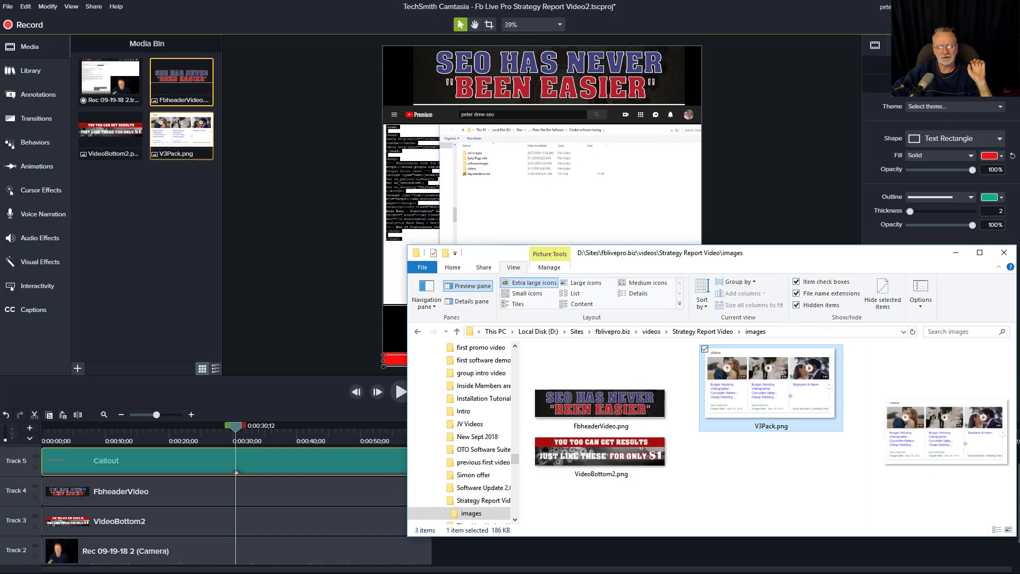
left_click(175, 137)
left_click_drag(175, 137, 240, 461)
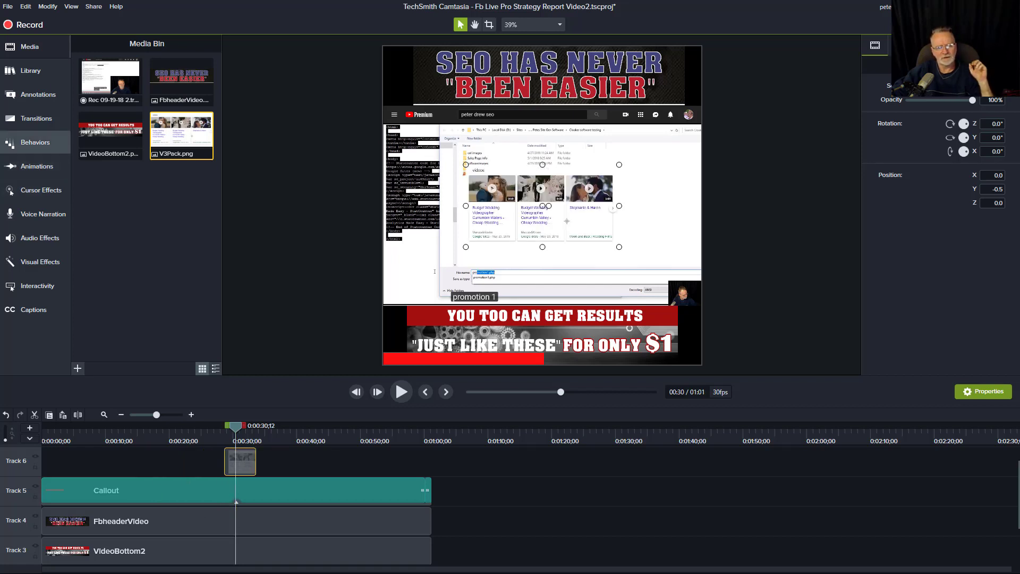
Step: Apply the Pulsating behavior to the V3Pack image and play that section from just before the image to check it
left_click(35, 141)
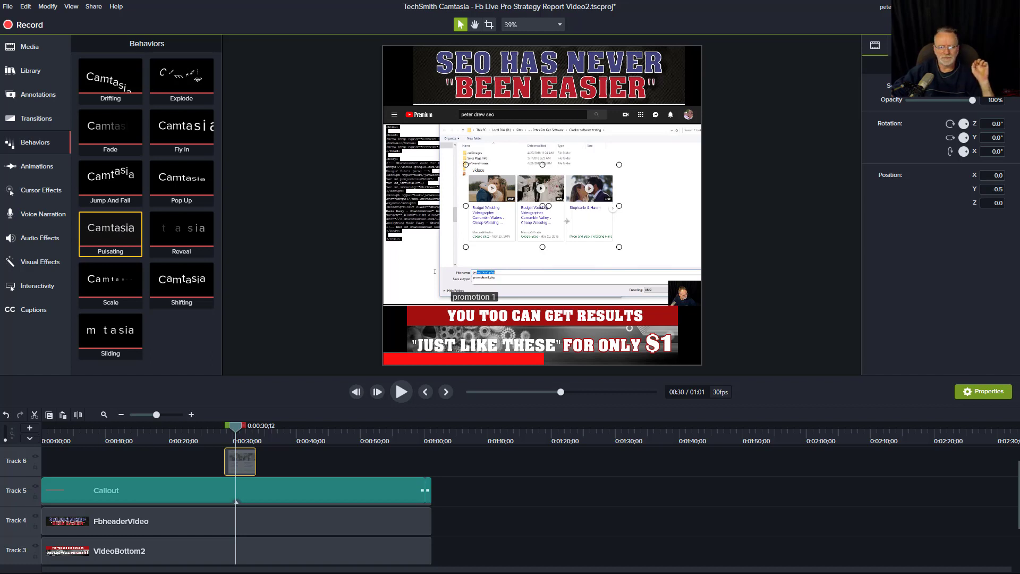
left_click_drag(110, 234, 240, 469)
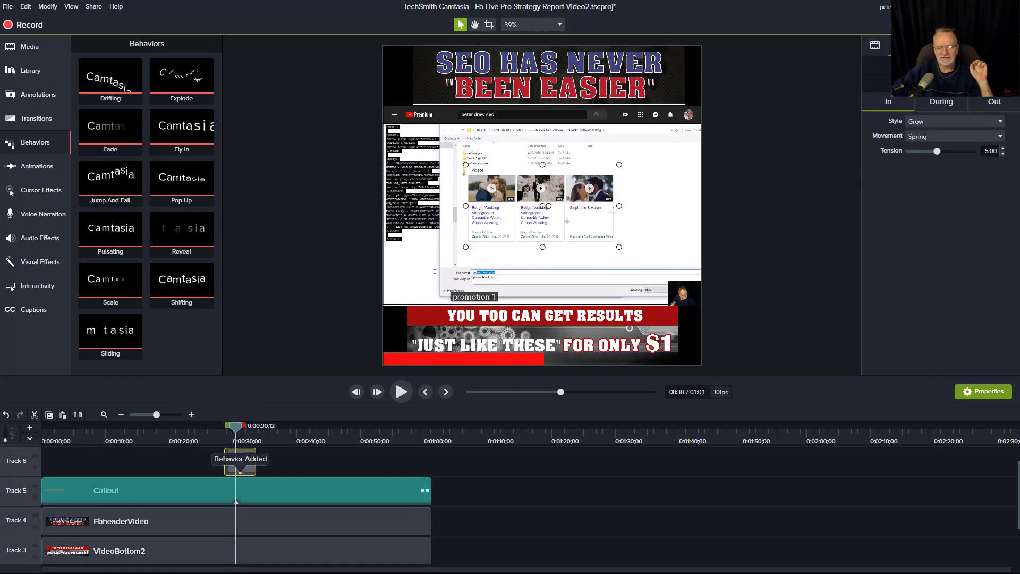
left_click_drag(235, 426, 213, 426)
left_click(402, 391)
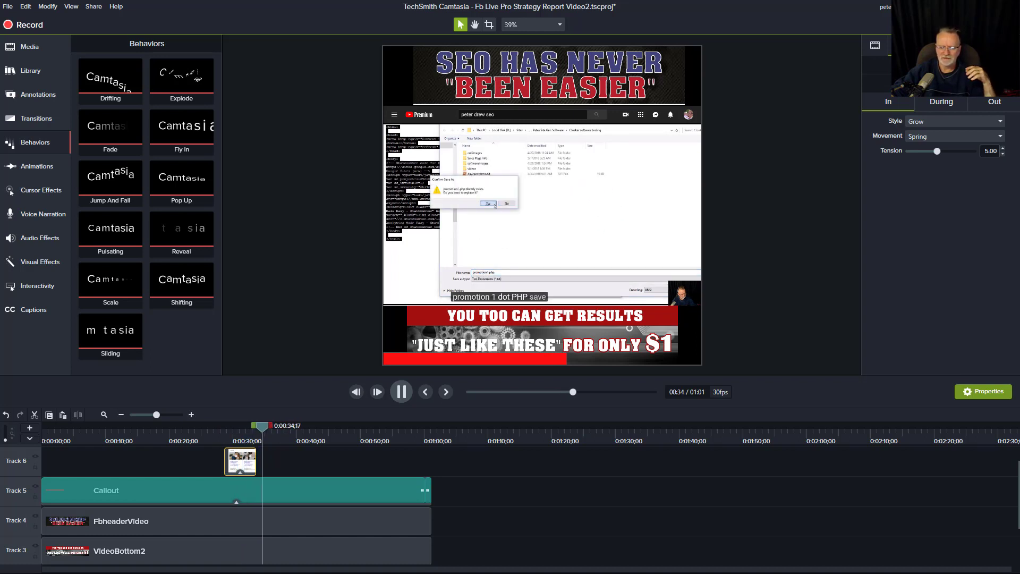
key("space")
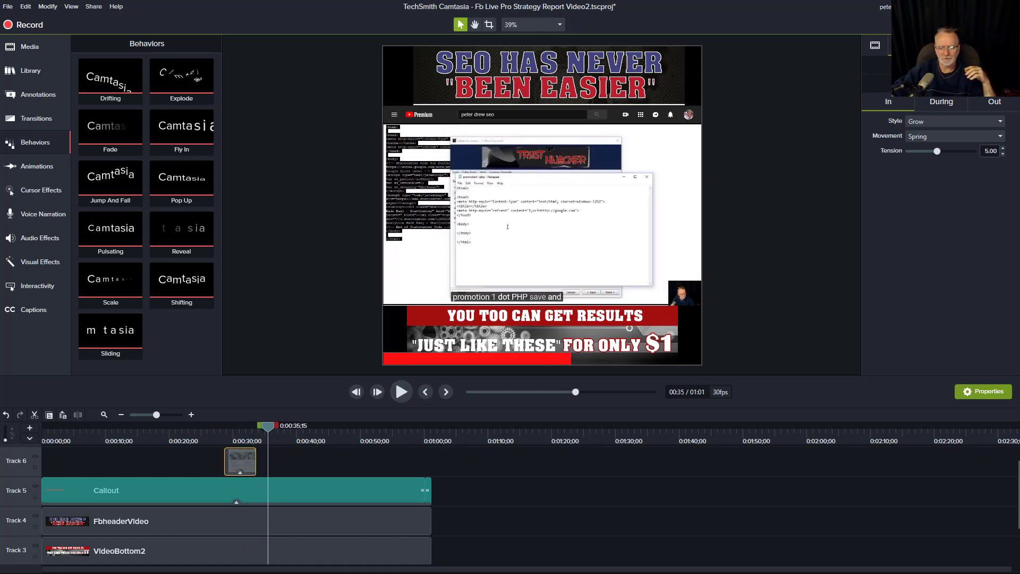
Step: Extend the V3Pack clip to end at about 39 seconds, play it back, and save the project
left_click_drag(255, 462, 293, 465)
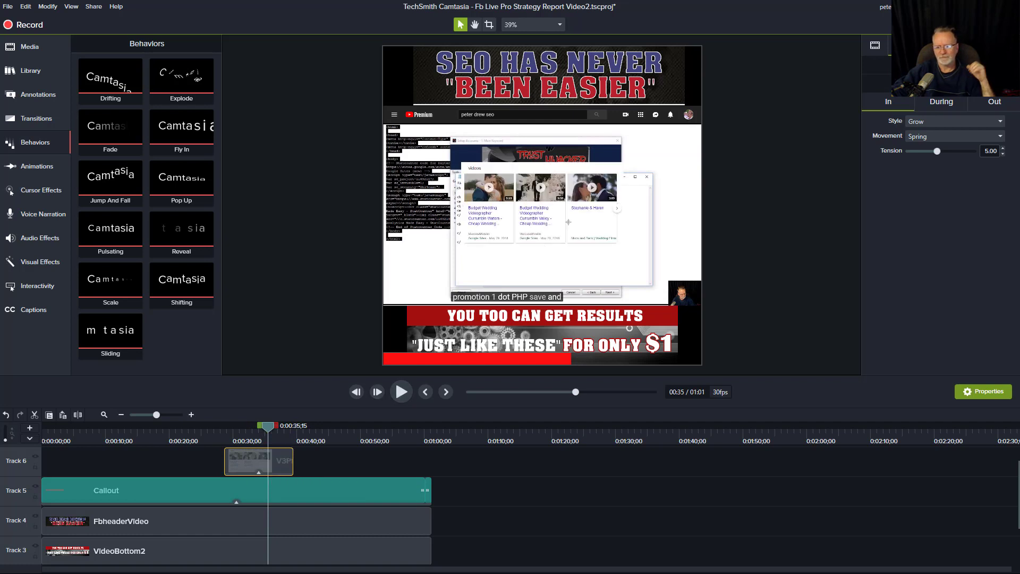
key("space")
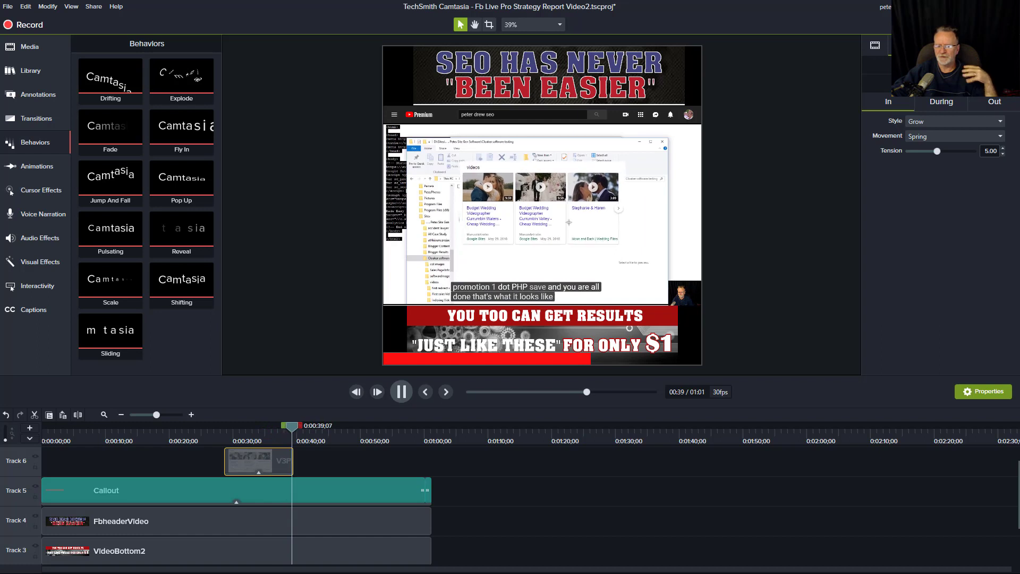
key("ctrl+s")
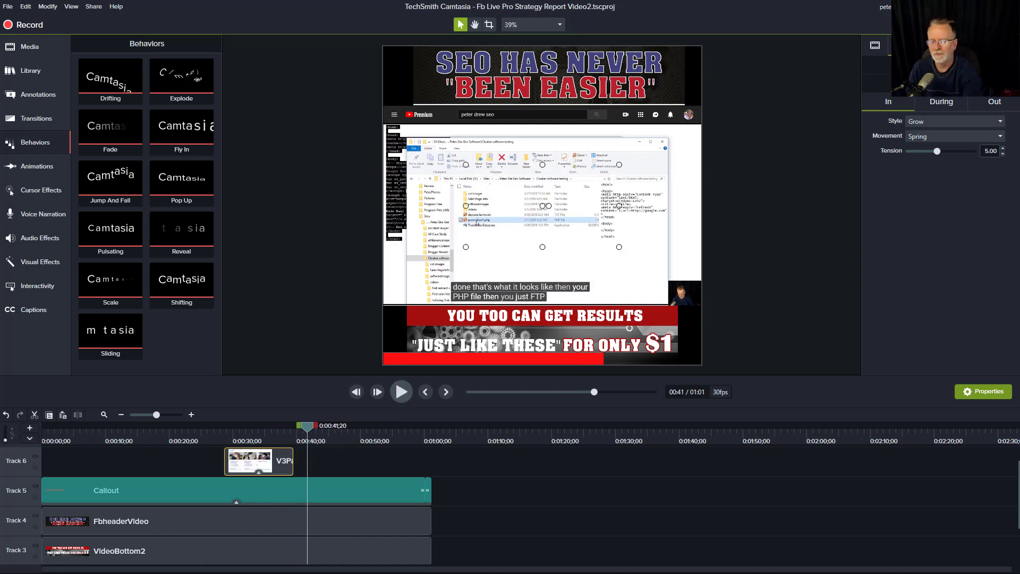